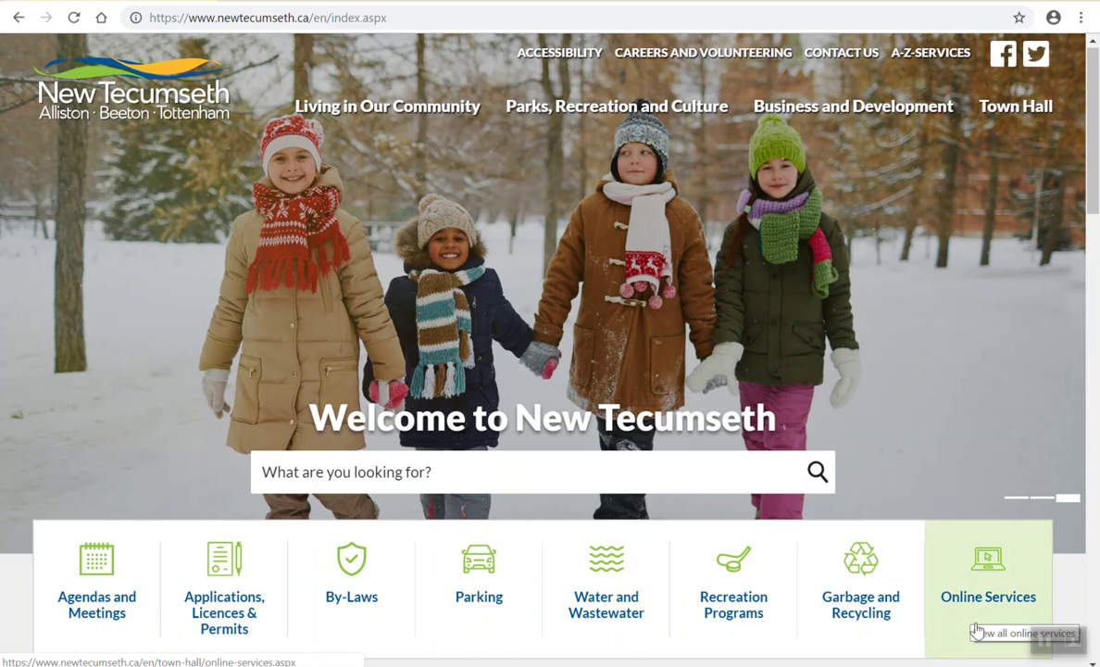
Navigate from Online Services through the Virtual Town Hall portal to the new profile activation form.
{"action": "left_click", "coordinate": [977, 631]}
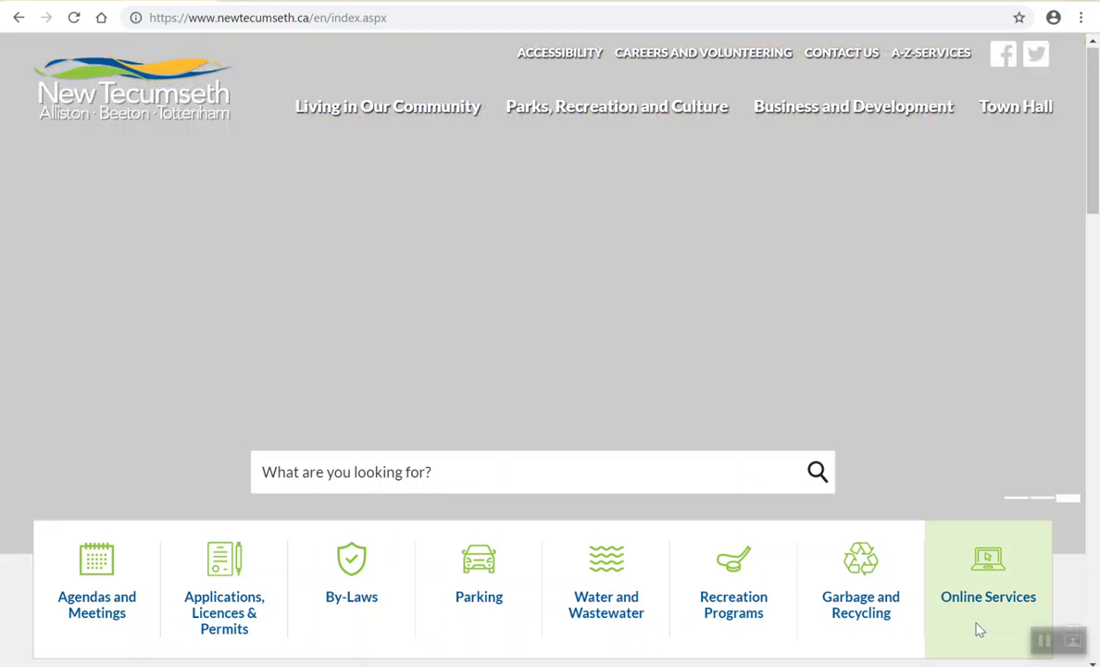
{"action": "scroll", "coordinate": [547, 574], "scroll_direction": "down", "scroll_amount": 1}
{"action": "scroll", "coordinate": [547, 574], "scroll_direction": "down", "scroll_amount": 2}
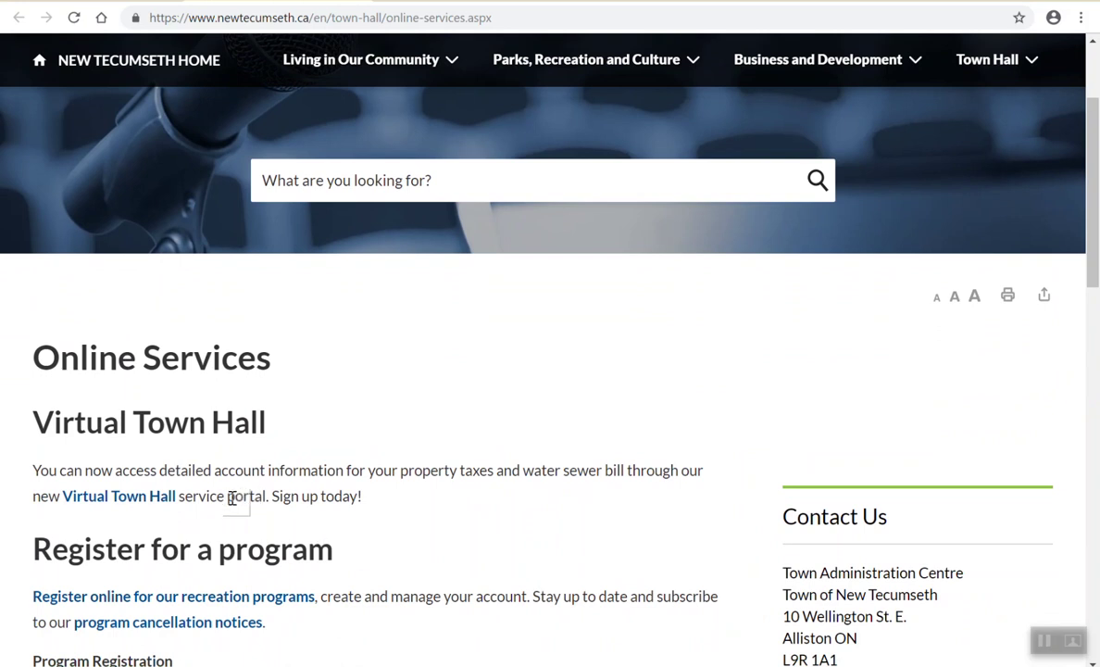
{"action": "left_click", "coordinate": [144, 497]}
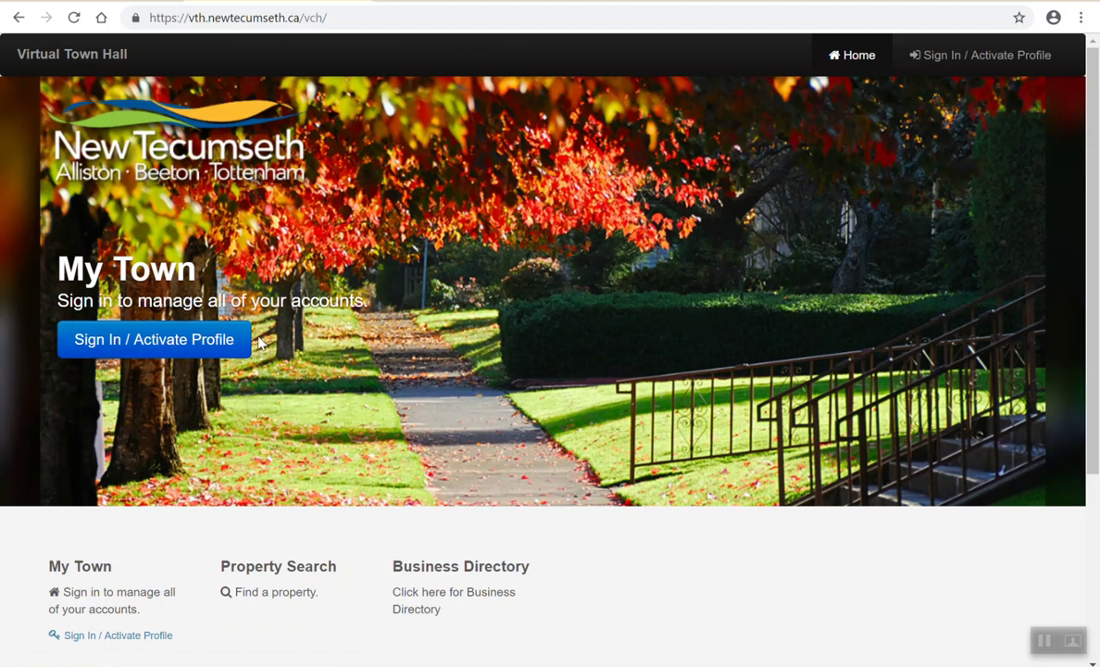
{"action": "left_click", "coordinate": [123, 342]}
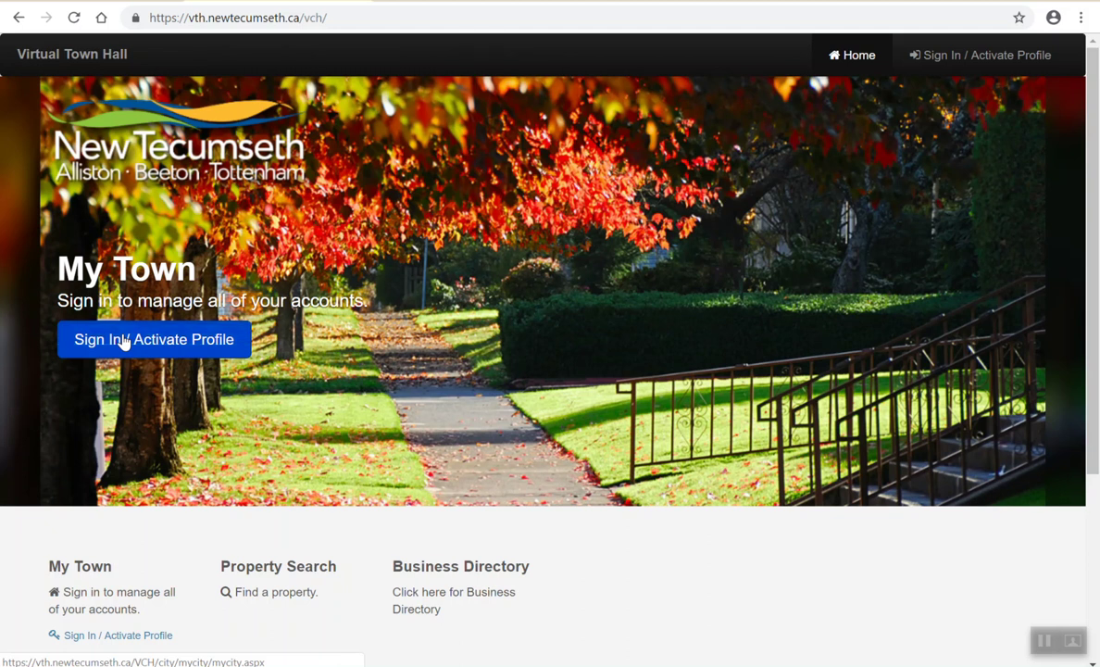
{"action": "scroll", "coordinate": [260, 386], "scroll_direction": "down", "scroll_amount": 1}
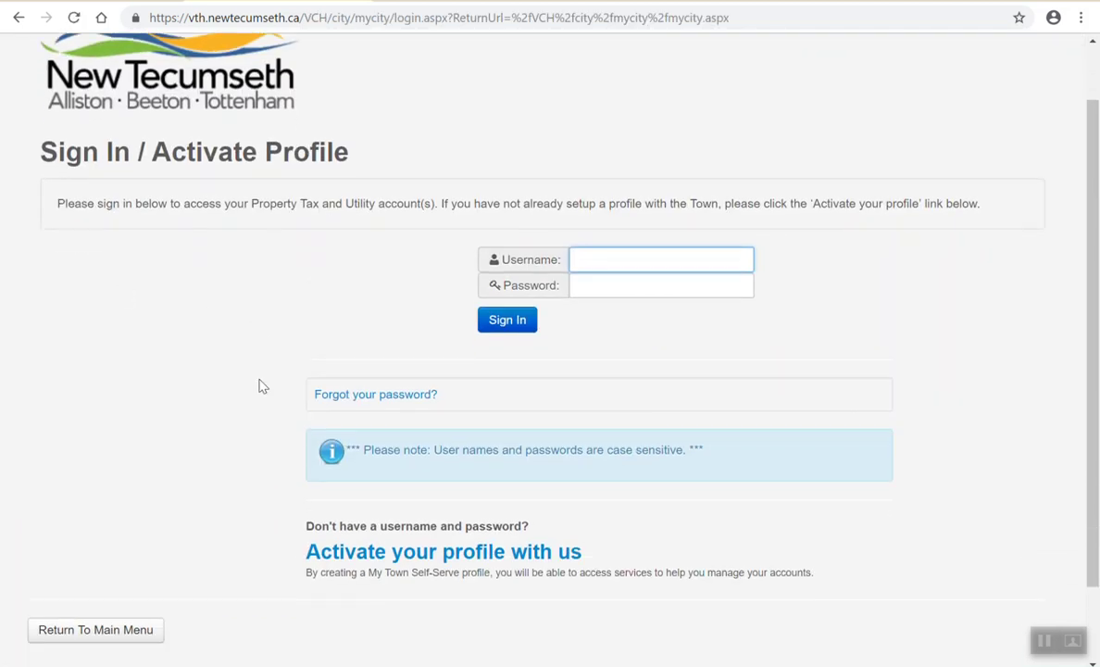
{"action": "left_click", "coordinate": [394, 553]}
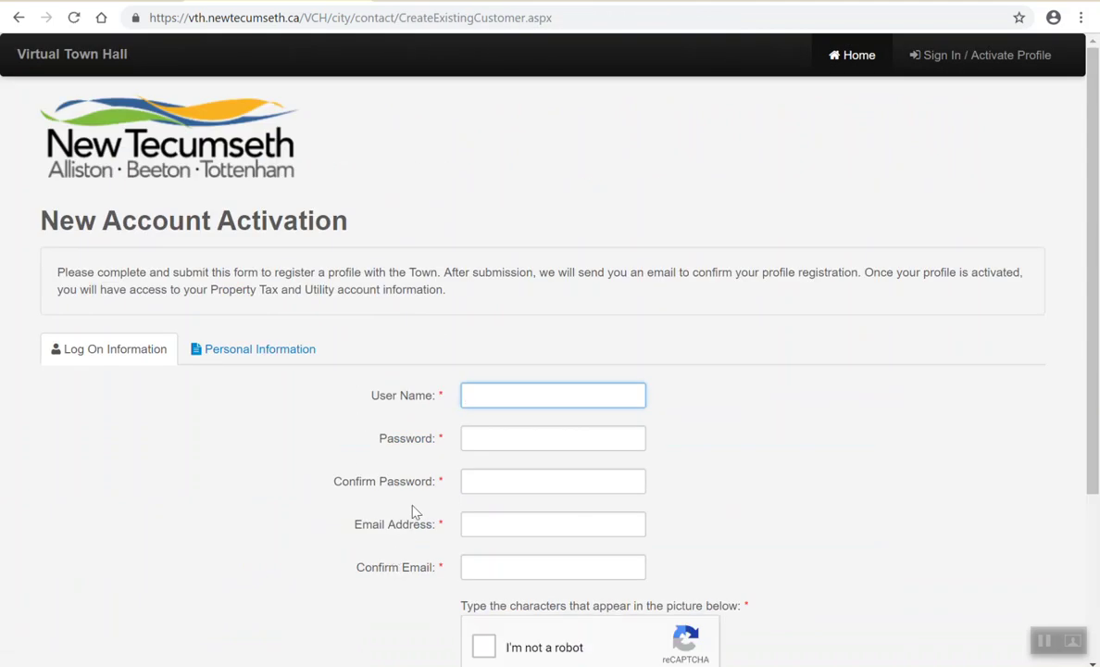
Enter the user name, the password and its confirmation, and the e-mail address twice.
{"action": "scroll", "coordinate": [316, 482], "scroll_direction": "down", "scroll_amount": 1}
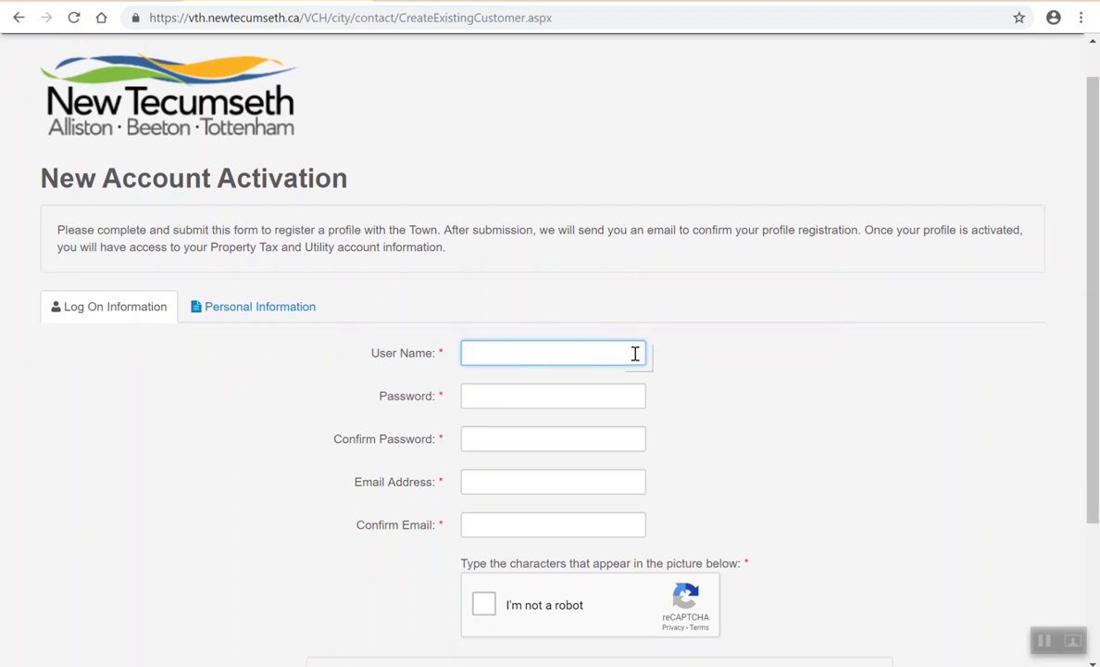
{"action": "type", "text": "newtectaccount"}
{"action": "key", "text": "Tab"}
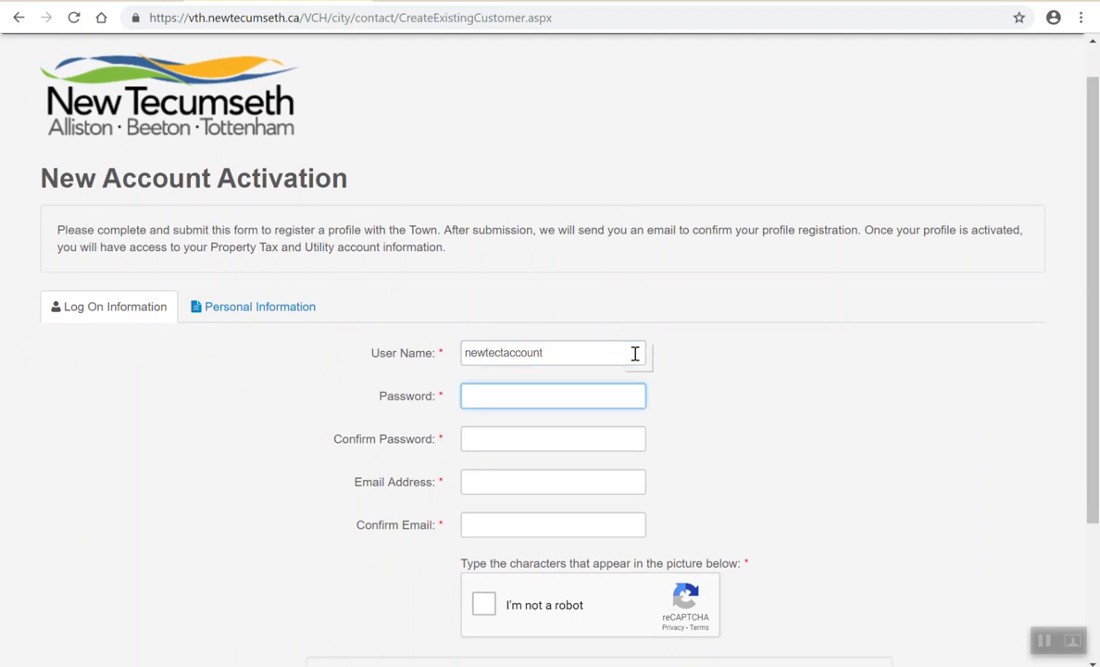
{"action": "type", "text": "••••"}
{"action": "key", "text": "Tab"}
{"action": "type", "text": "••••"}
{"action": "key", "text": "Tab"}
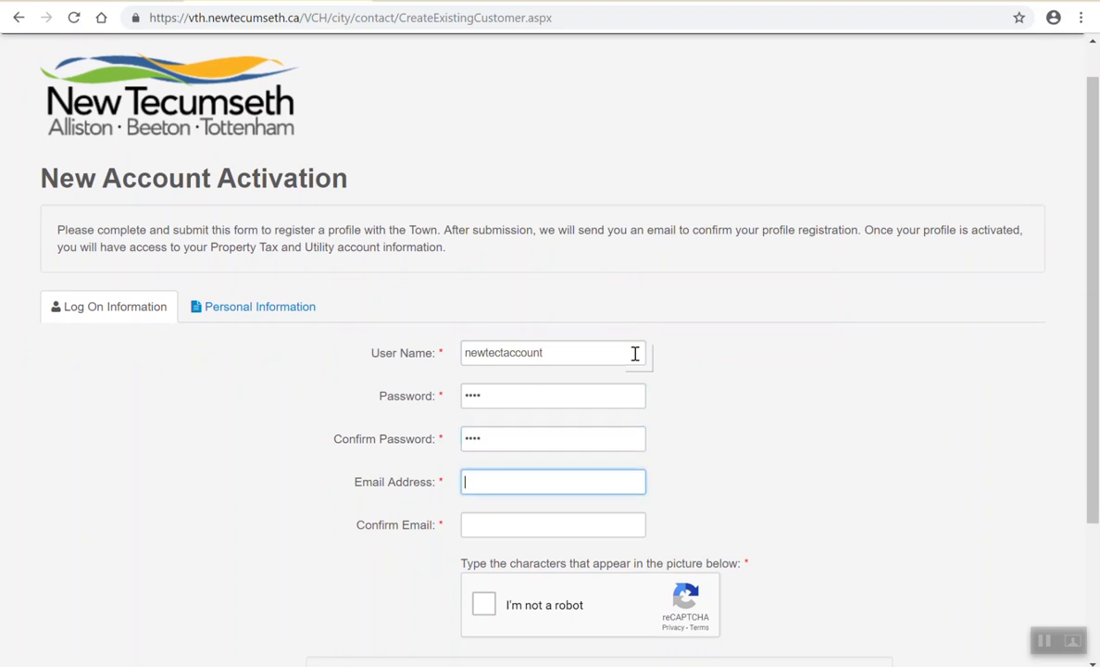
{"action": "key", "text": "ctrl+v"}
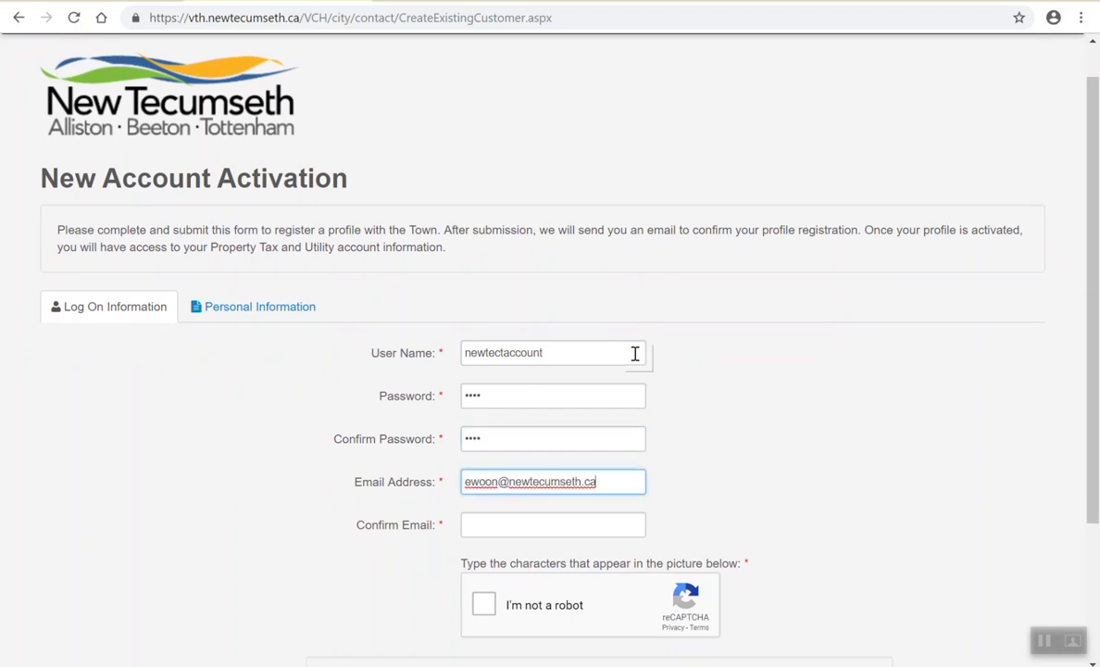
{"action": "key", "text": "Tab"}
{"action": "key", "text": "ctrl+v"}
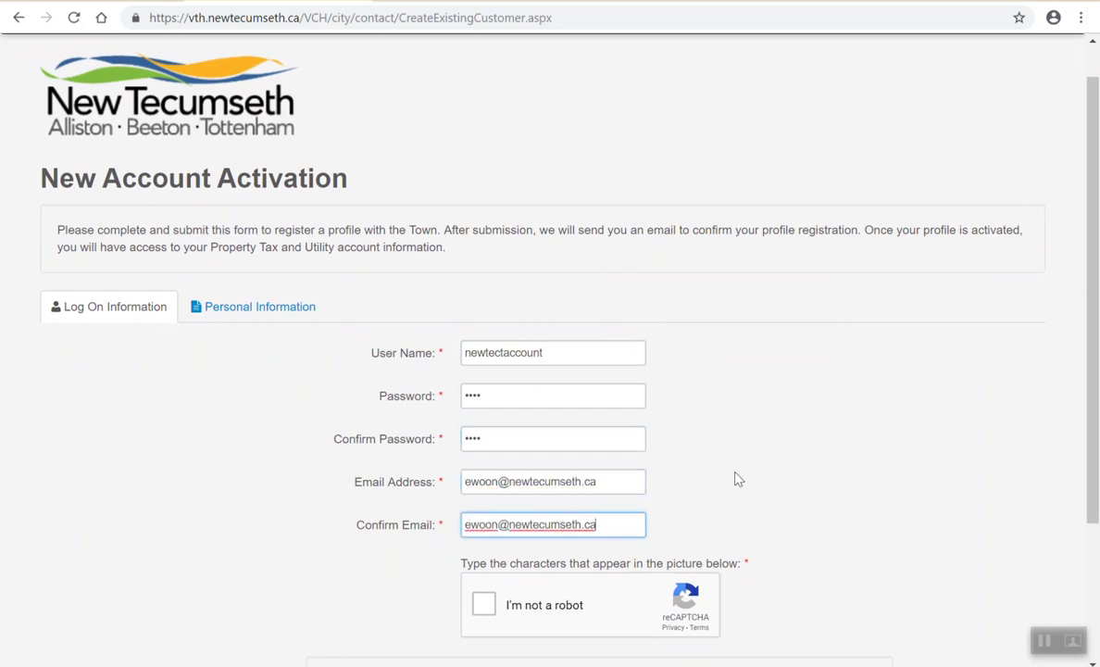
Pass the 'I'm not a robot' check and continue to the Personal Information step.
{"action": "scroll", "coordinate": [736, 479], "scroll_direction": "down", "scroll_amount": 2}
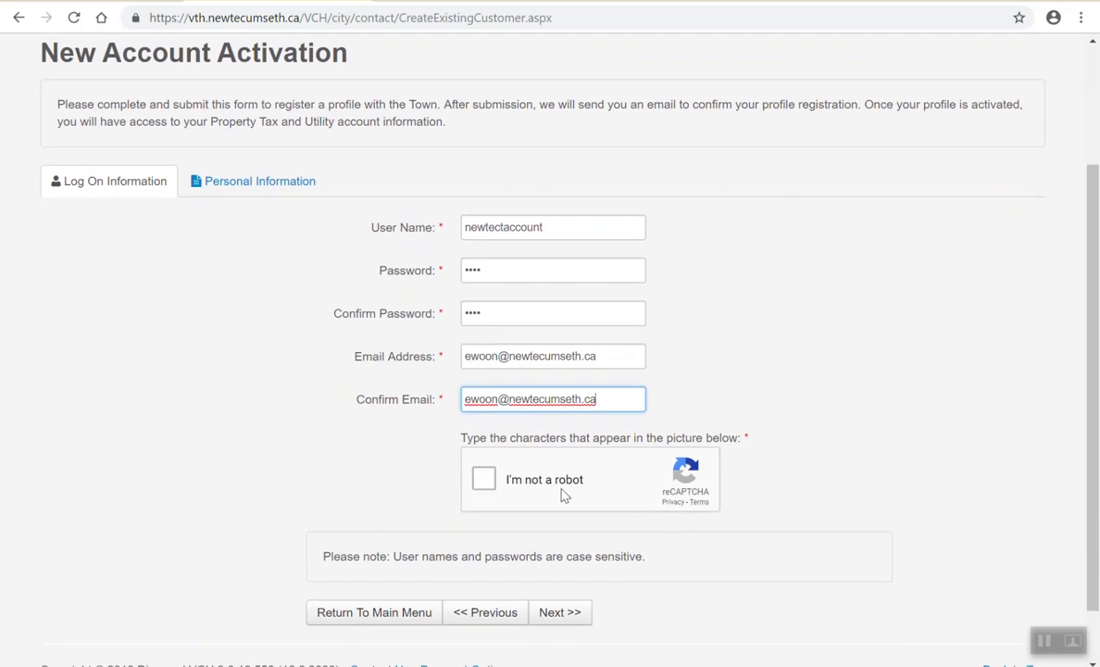
{"action": "left_click", "coordinate": [482, 479]}
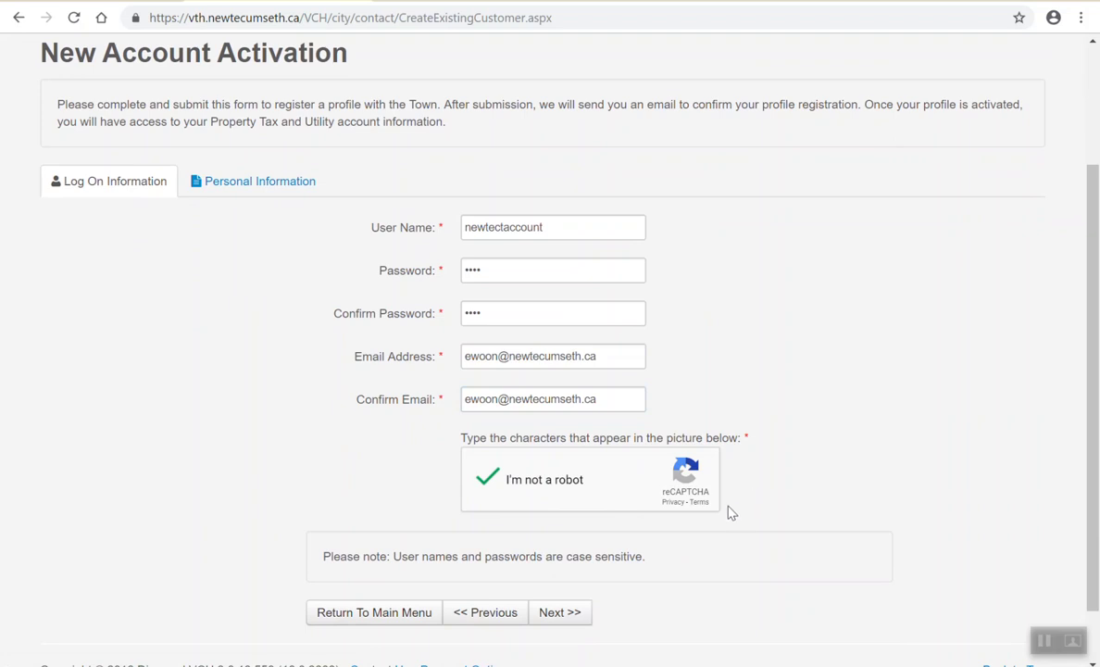
{"action": "left_click", "coordinate": [560, 613]}
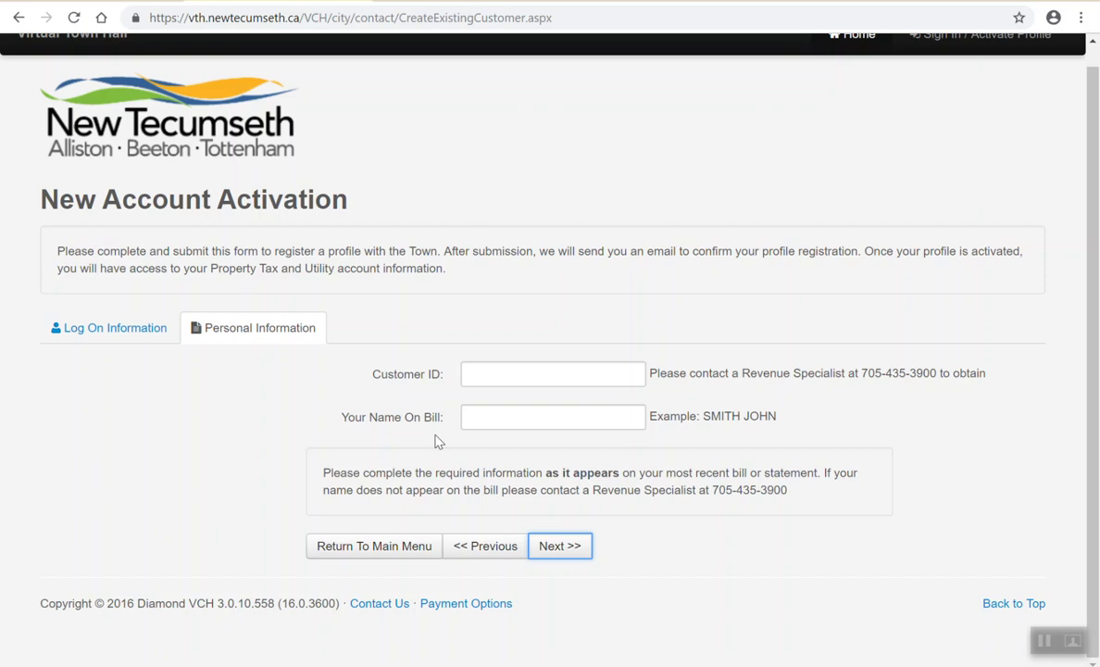
Fill the customer ID from the saved suggestion and set the name on bill to 'Town of New Tecumseth'.
{"action": "left_click", "coordinate": [475, 374]}
{"action": "key", "text": "Down"}
{"action": "key", "text": "Return"}
{"action": "key", "text": "Tab"}
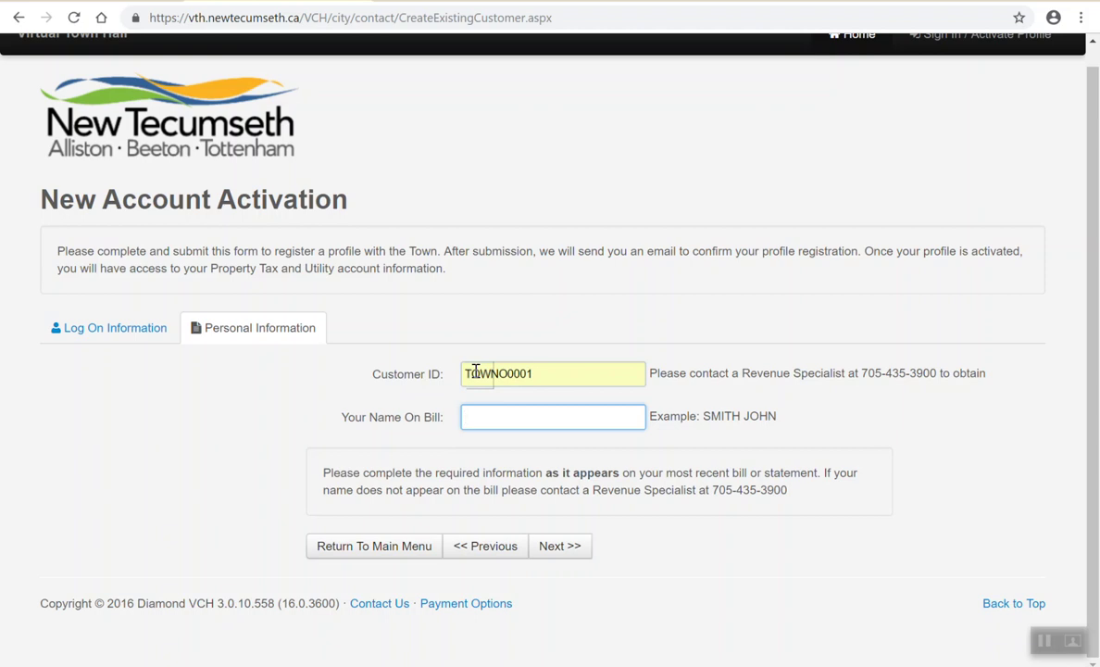
{"action": "type", "text": "to"}
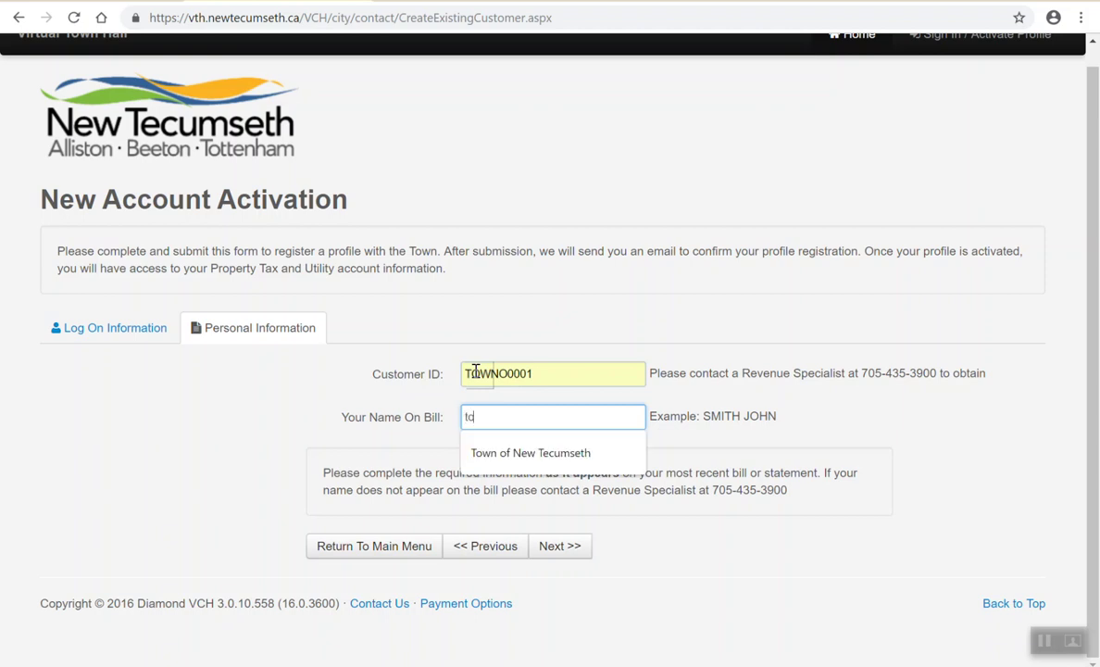
{"action": "key", "text": "Down"}
{"action": "key", "text": "Tab"}
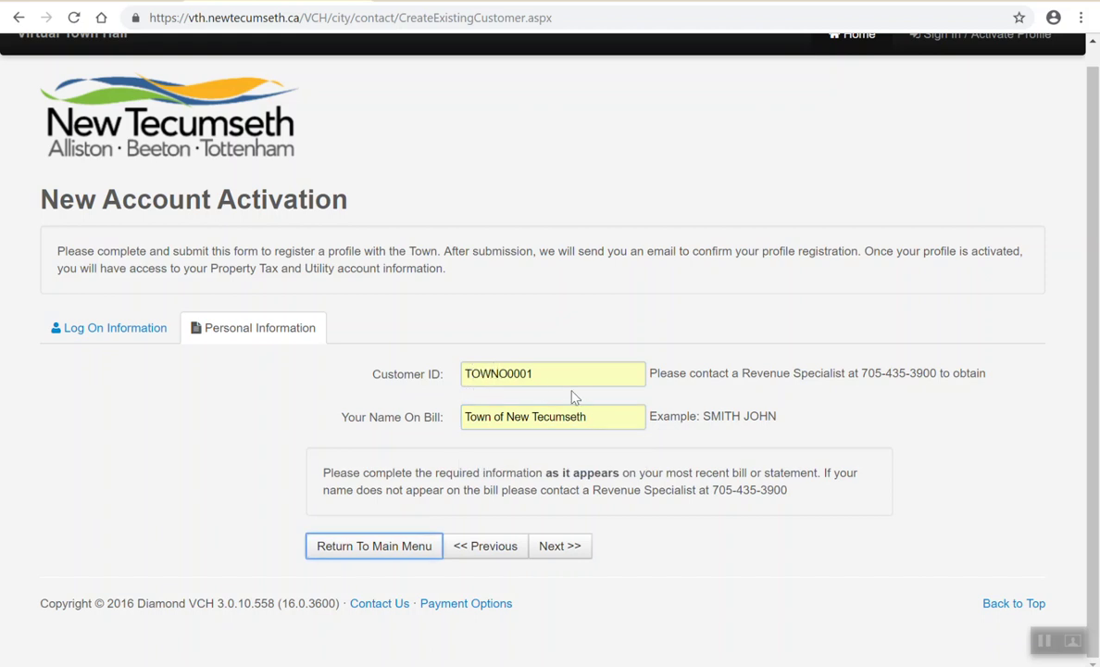
Submit the activation form, then after activation return to the Sign In / Activate Profile page.
{"action": "left_click", "coordinate": [561, 547]}
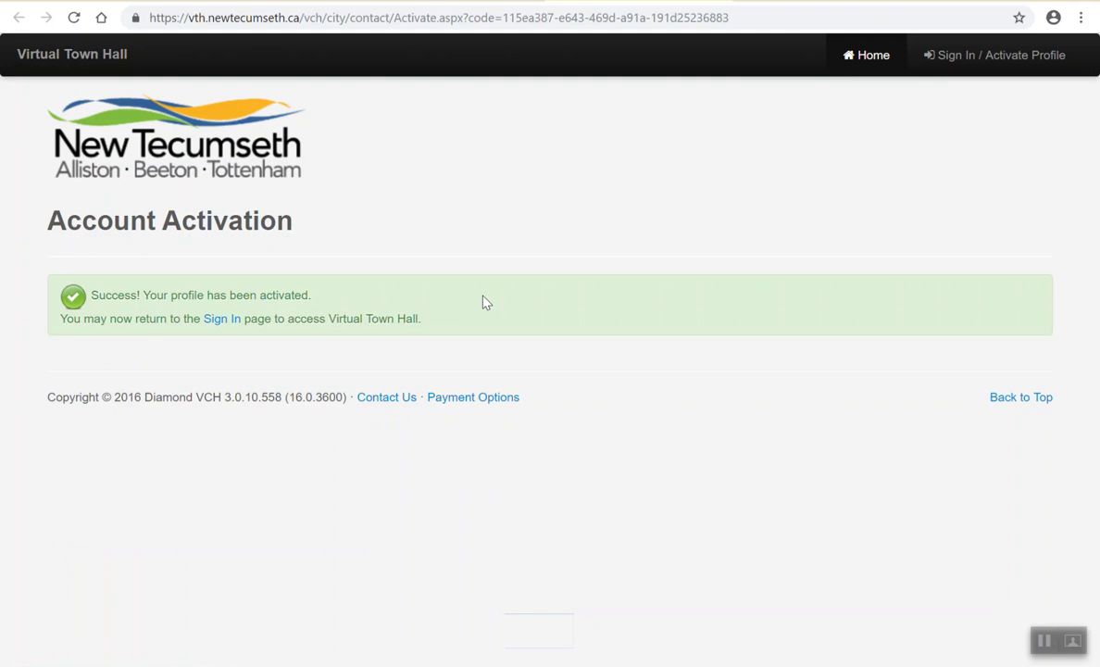
{"action": "left_click", "coordinate": [962, 69]}
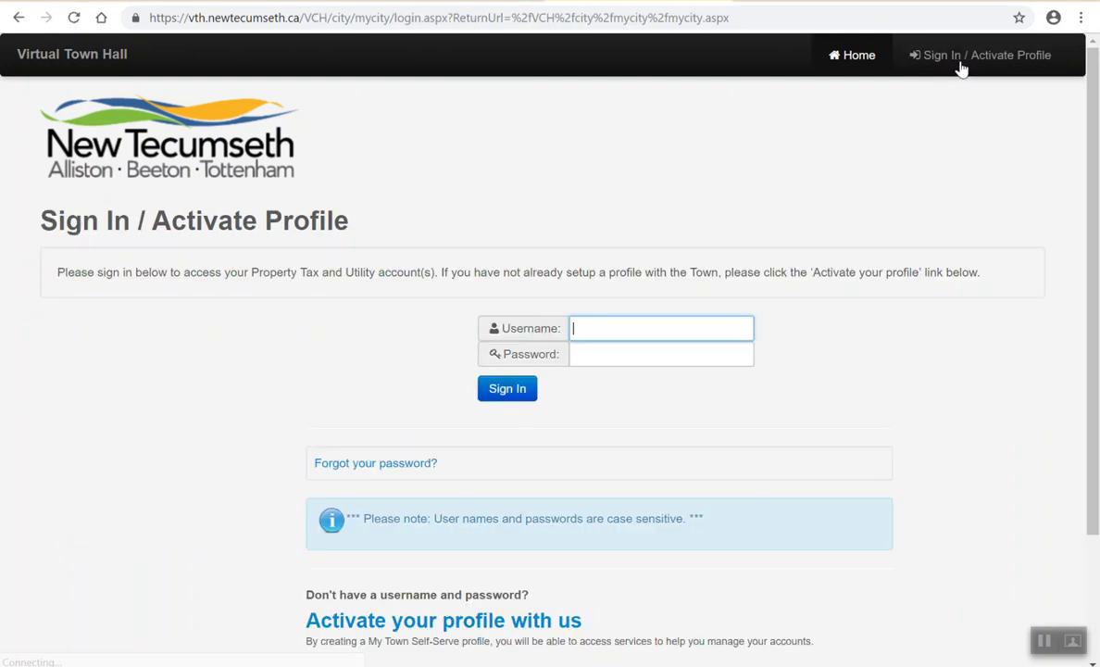
{"action": "left_click", "coordinate": [651, 330]}
{"action": "left_click", "coordinate": [625, 359]}
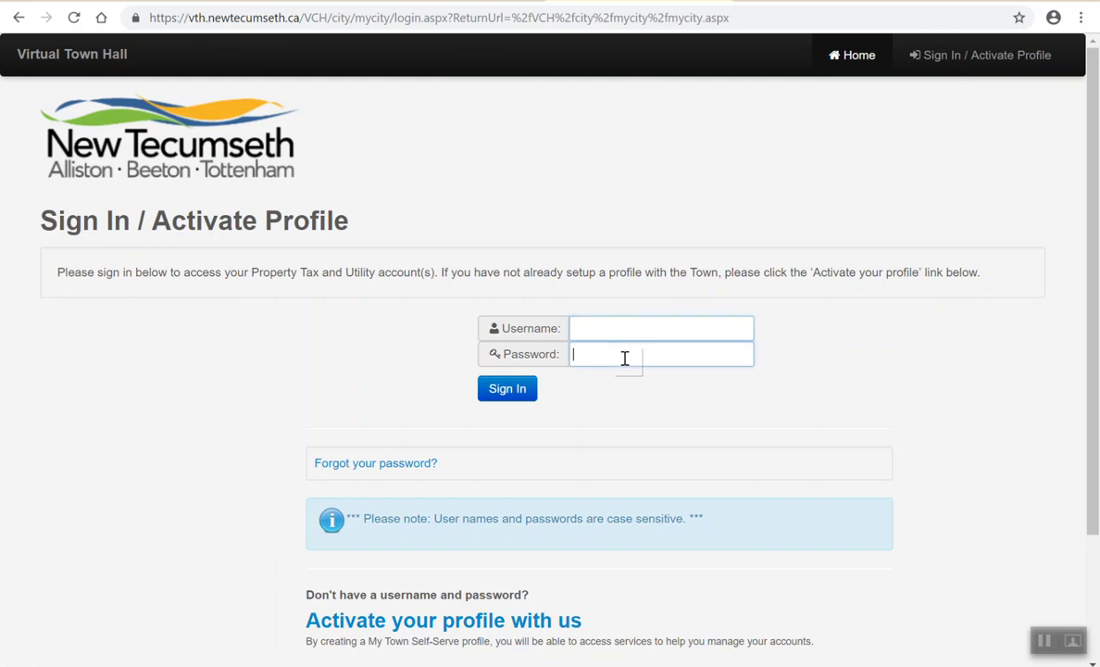